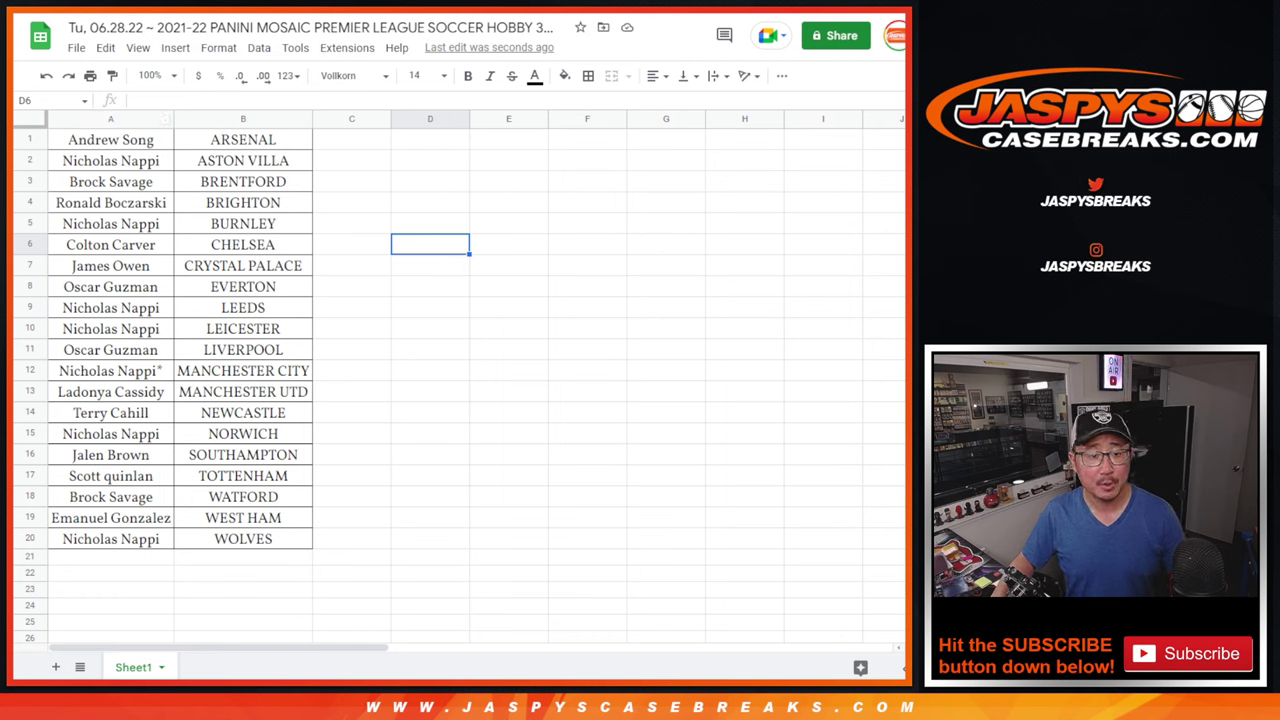
Step: Copy the 20 names in cells A1:A20 of the Google Sheet
left_click(126, 142)
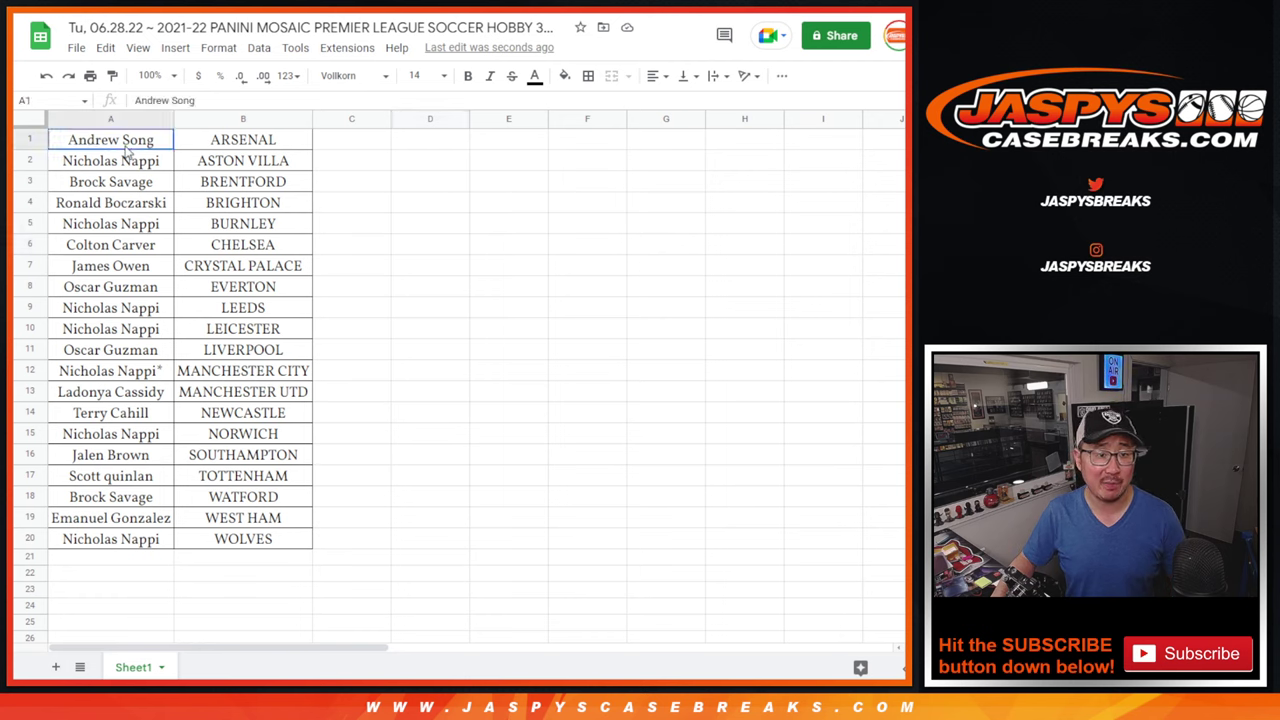
left_click(156, 542, "shift")
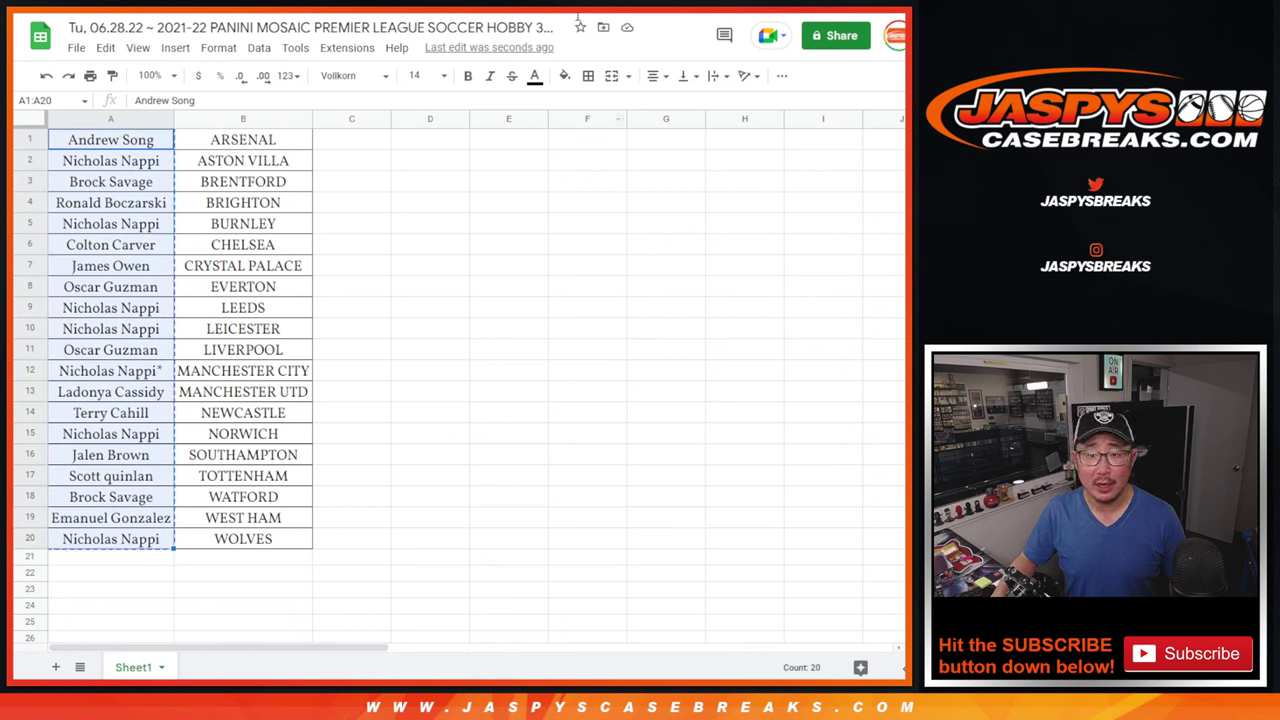
key("ctrl+c")
Step: Paste the names into the List Randomizer box, then roll two dice, getting 6 and 1
key("alt+Tab")
left_click(600, 26)
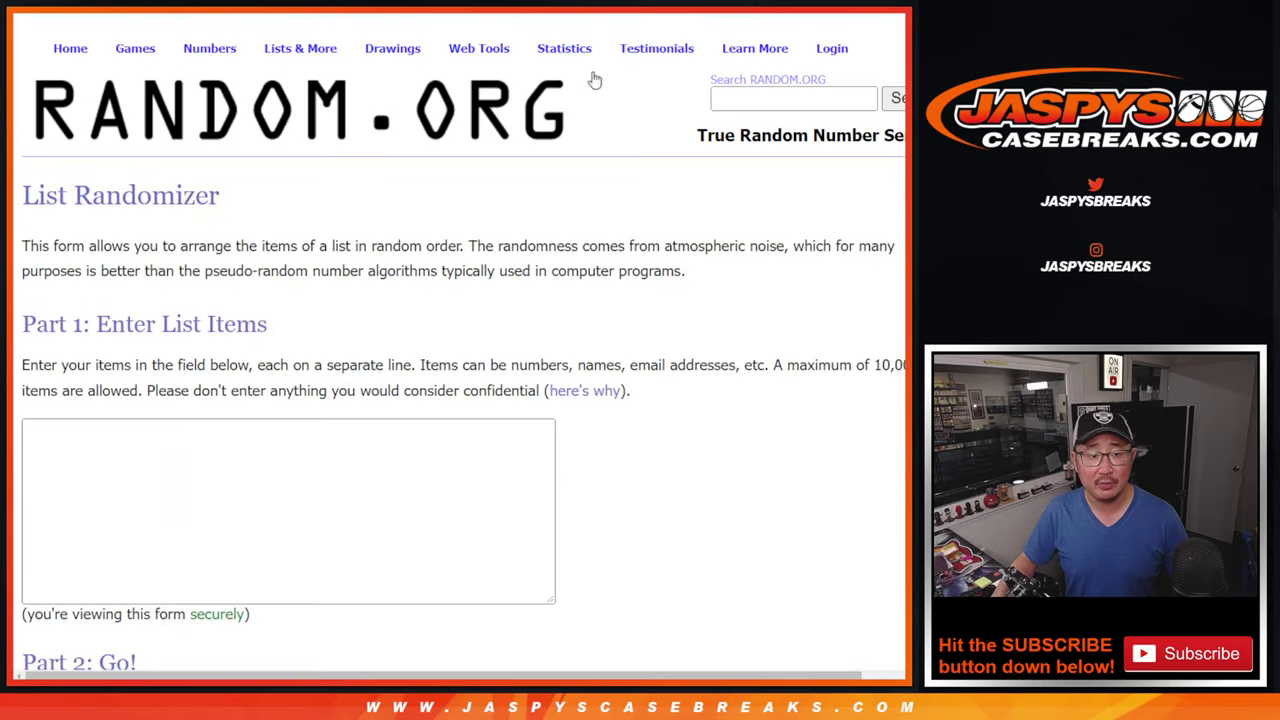
left_click(460, 450)
key("ctrl+v")
key("ctrl+Tab")
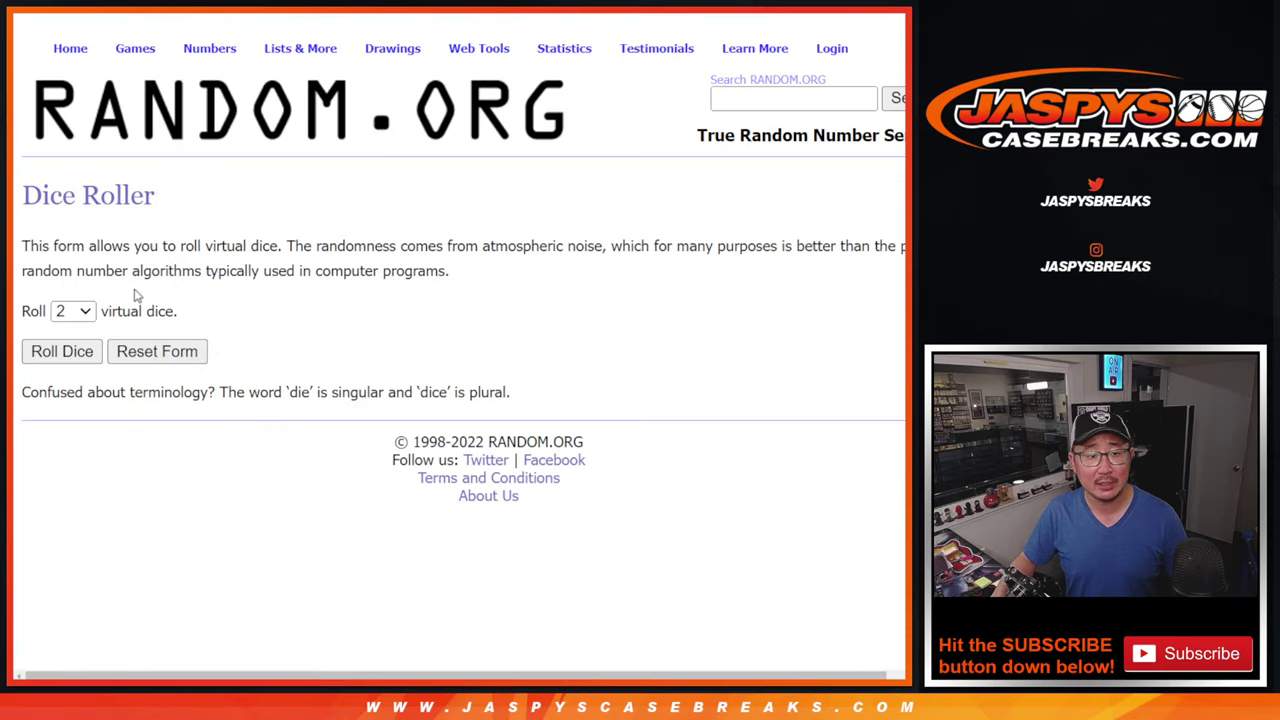
left_click(62, 351)
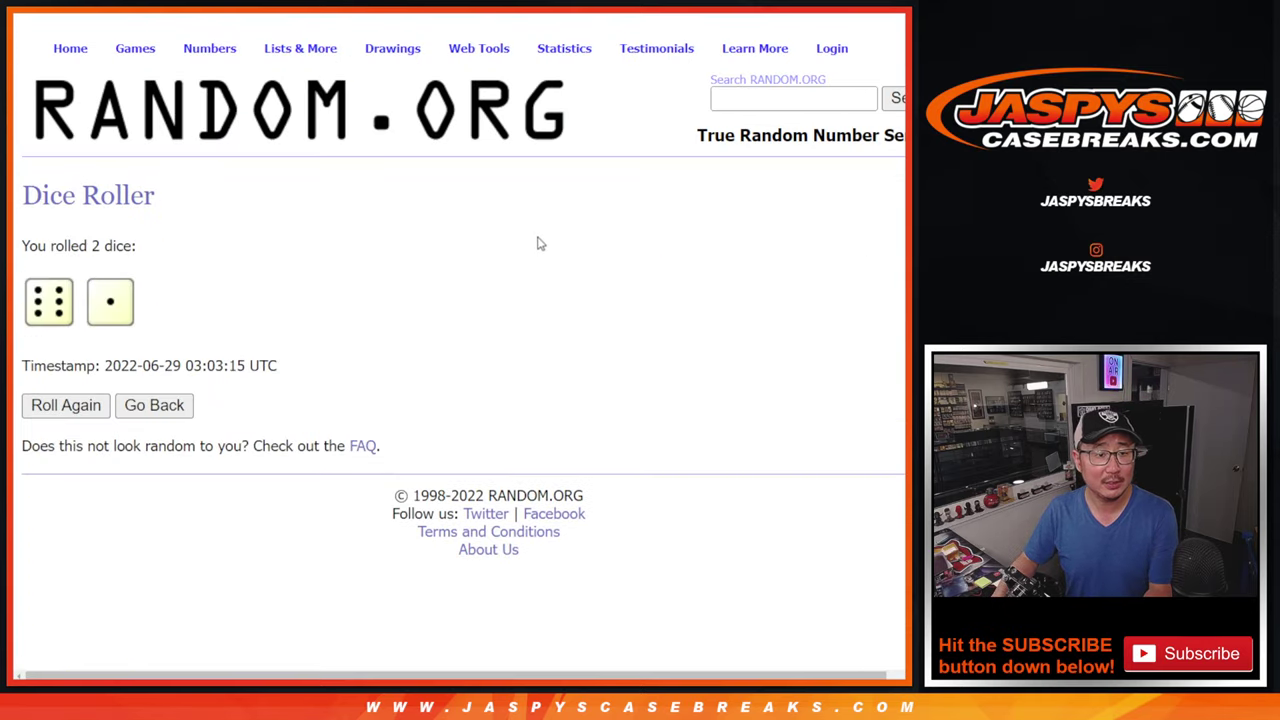
left_click(615, 14)
scroll(700, 350, "down", 3)
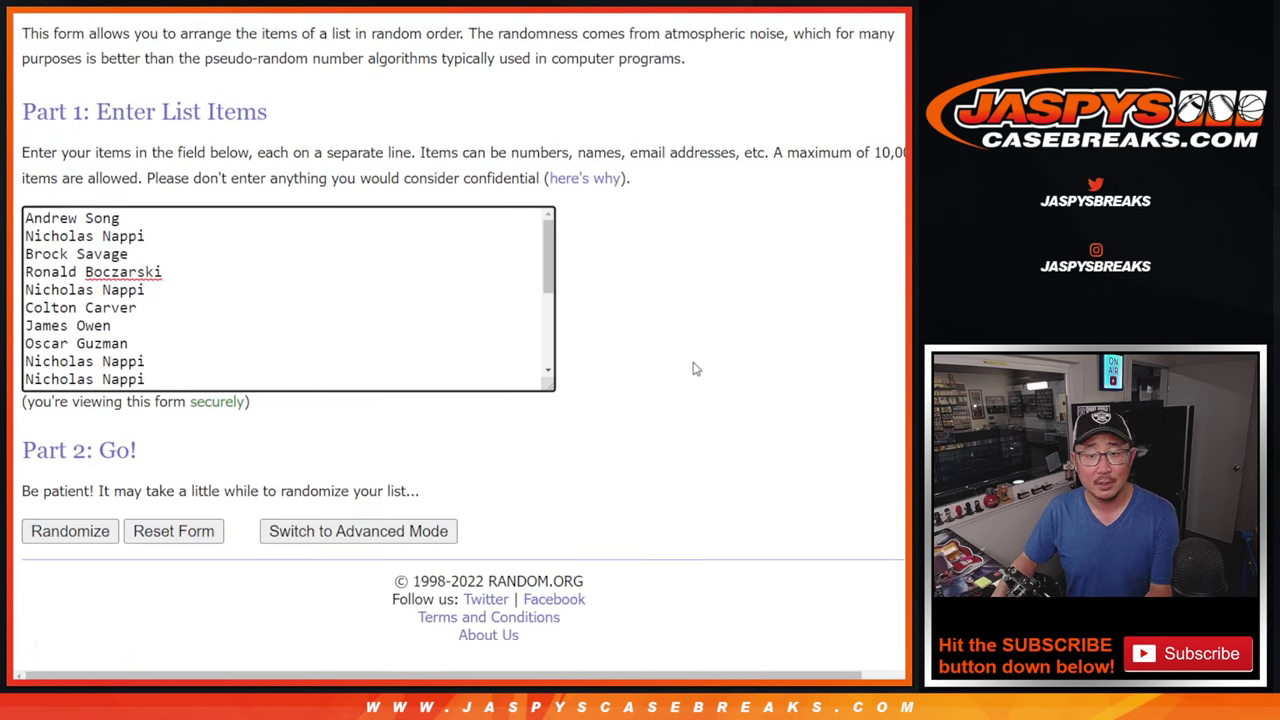
left_click(52, 527)
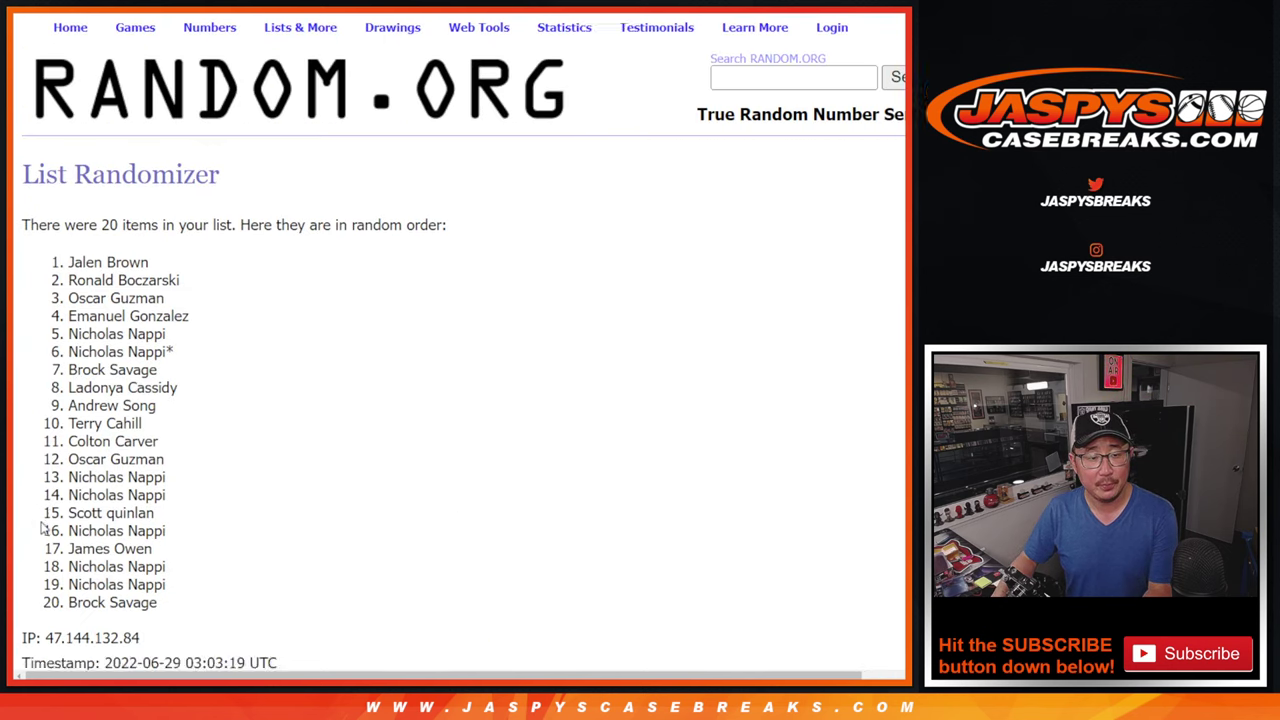
left_click(42, 527)
left_click(45, 527)
scroll(42, 527, "down", 2)
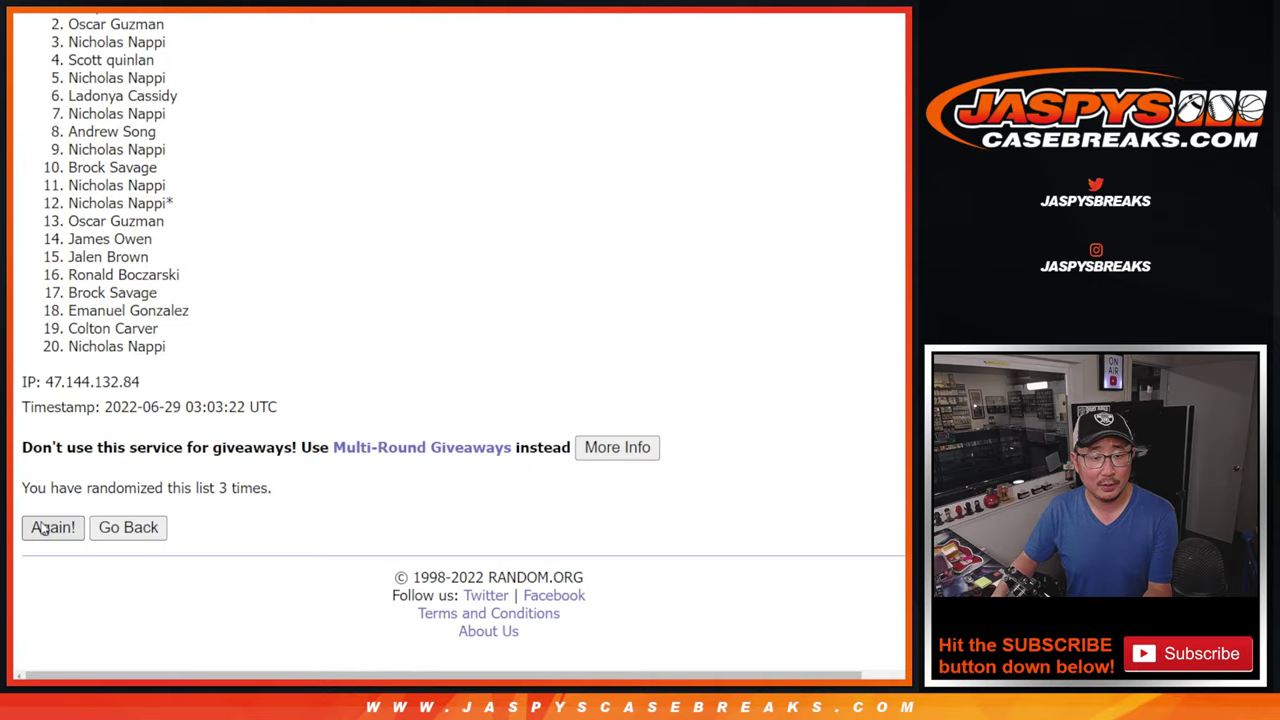
left_click(42, 527)
left_click(42, 527)
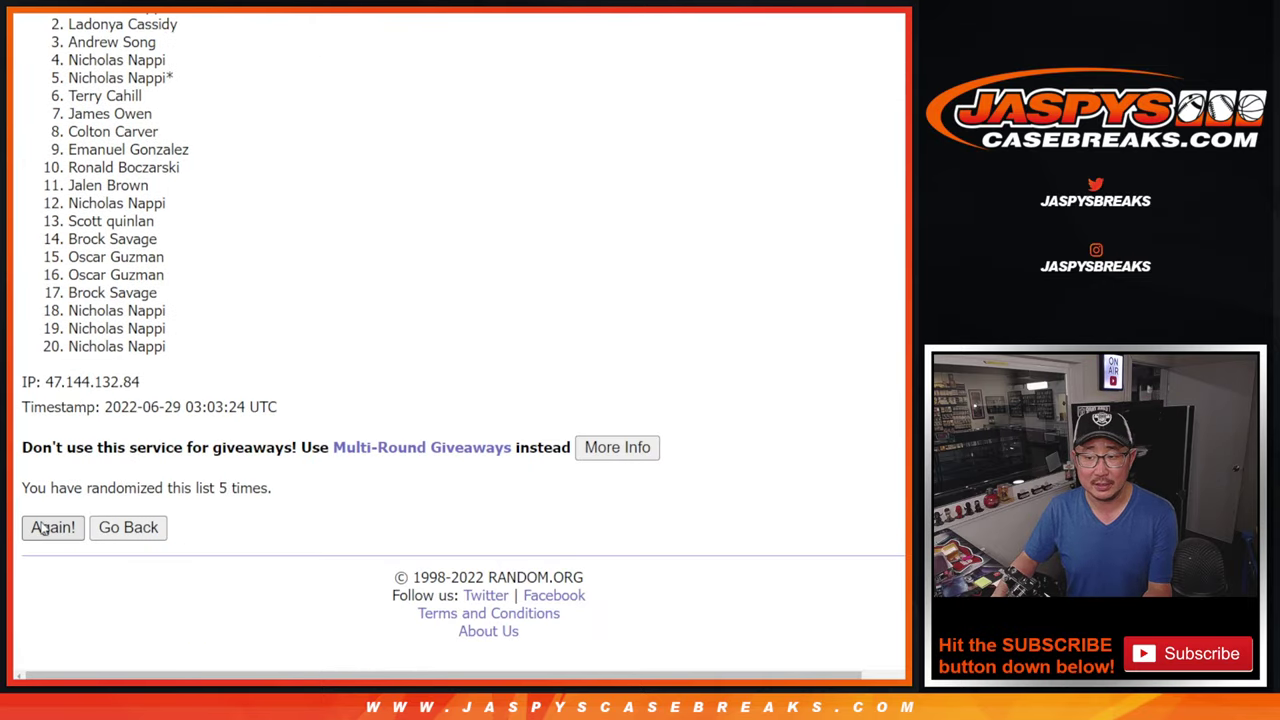
left_click(42, 527)
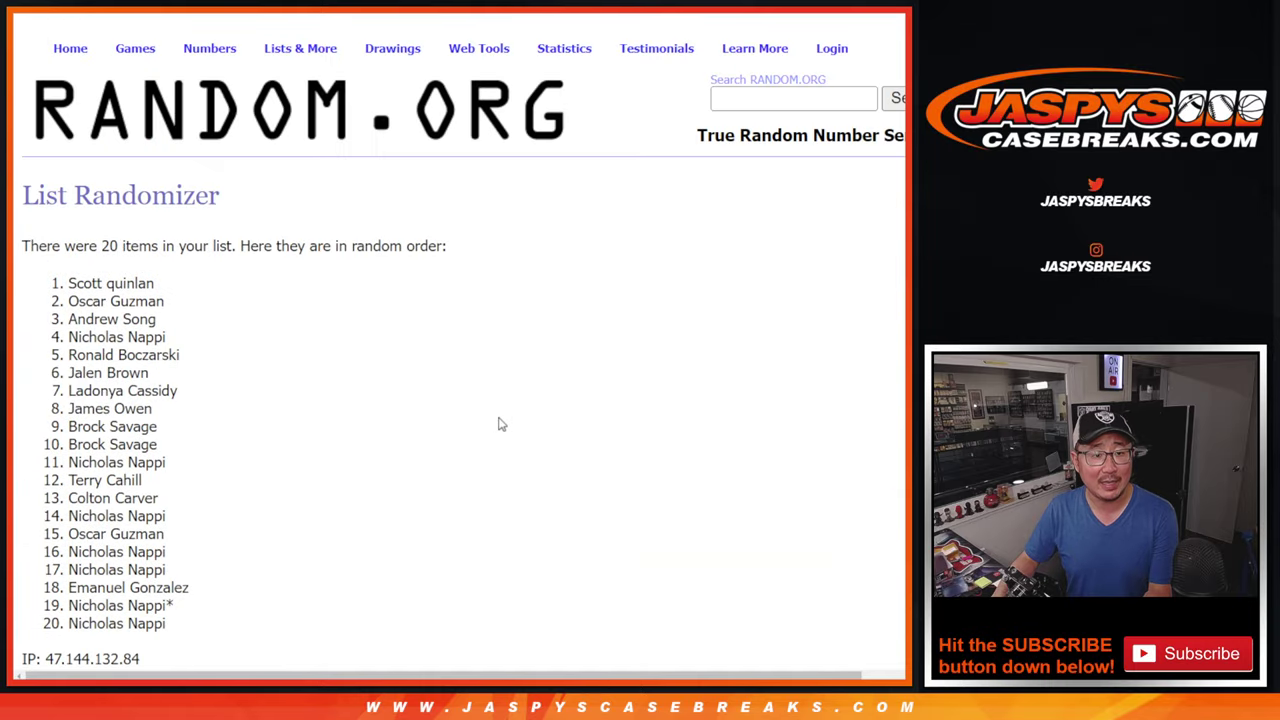
scroll(368, 425, "up", 3)
scroll(368, 425, "down", 1)
left_click_drag(220, 566, 265, 568)
left_click(300, 522)
left_click_drag(66, 84, 160, 86)
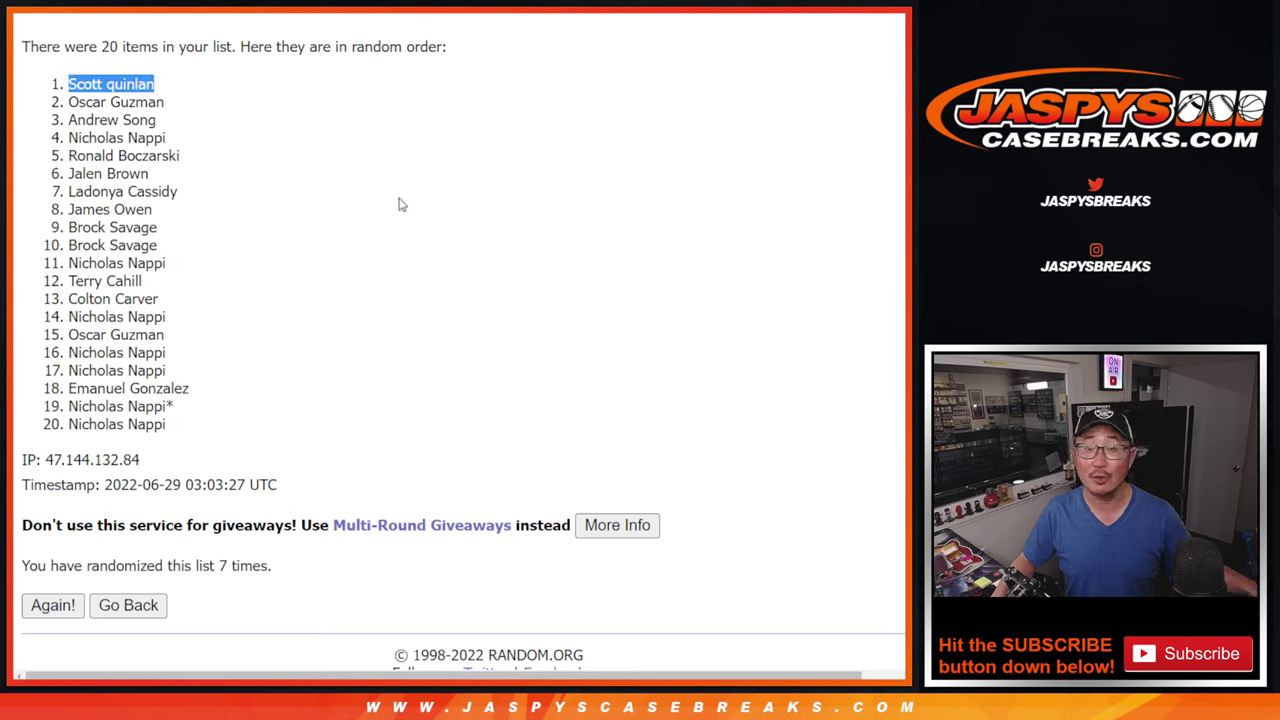